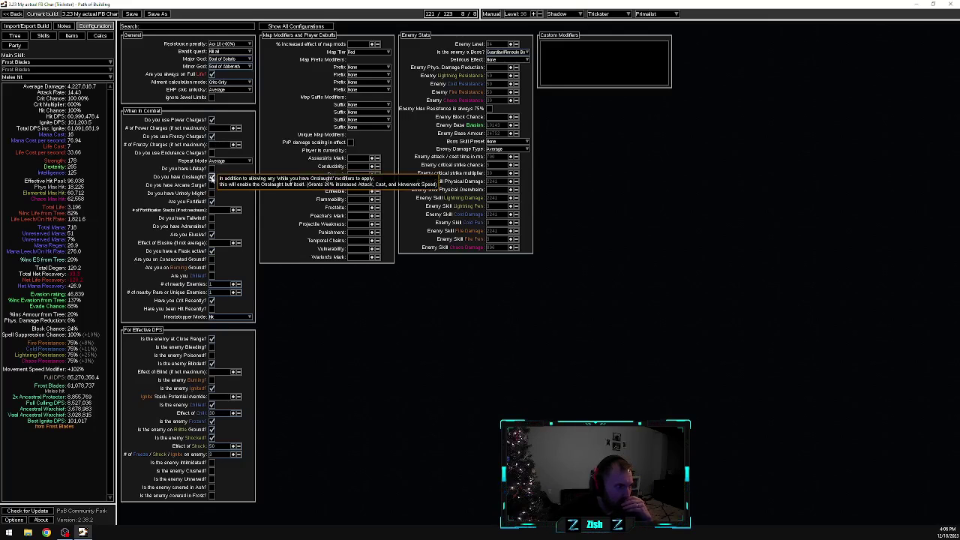
Toggle the Onslaught and Fortified combat conditions off and back on to compare their effect on the build's stats
click(212, 177)
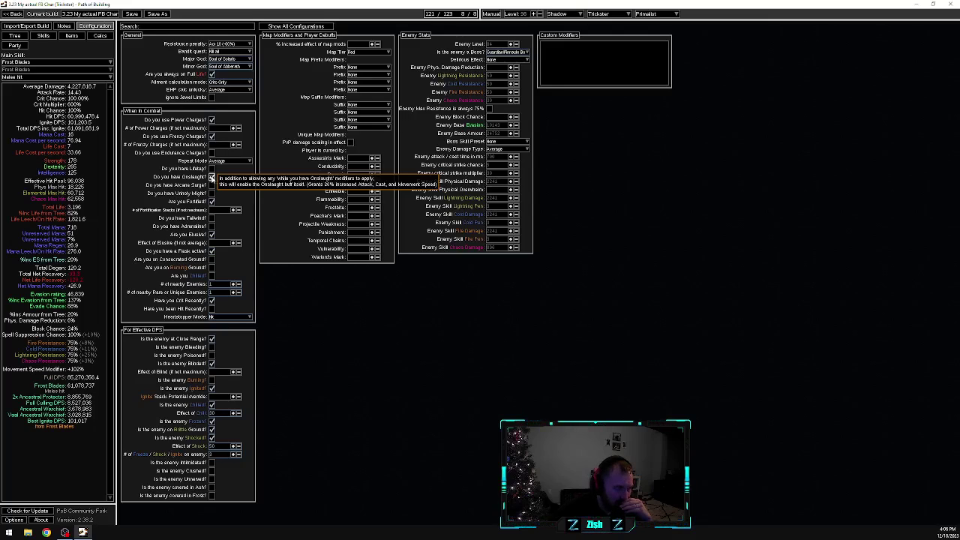
click(212, 178)
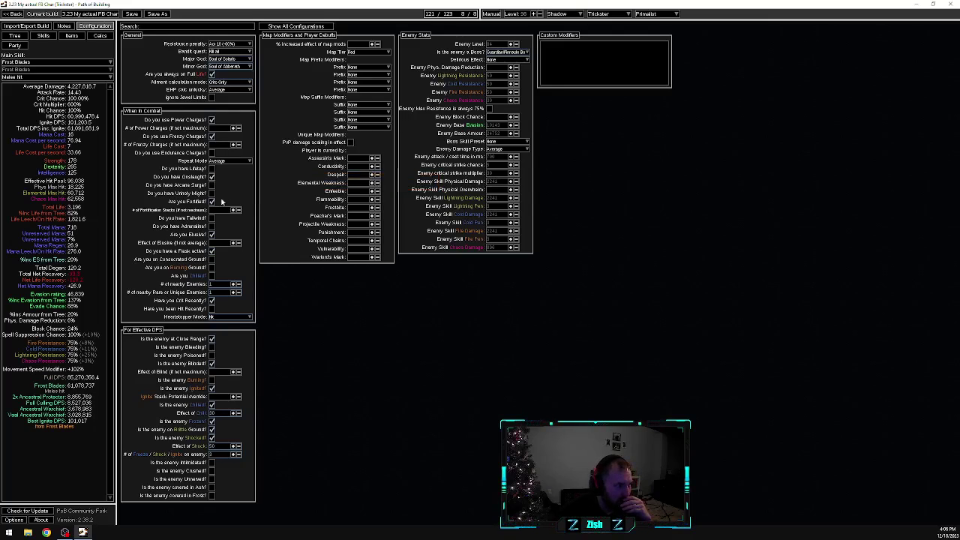
click(212, 201)
click(212, 201)
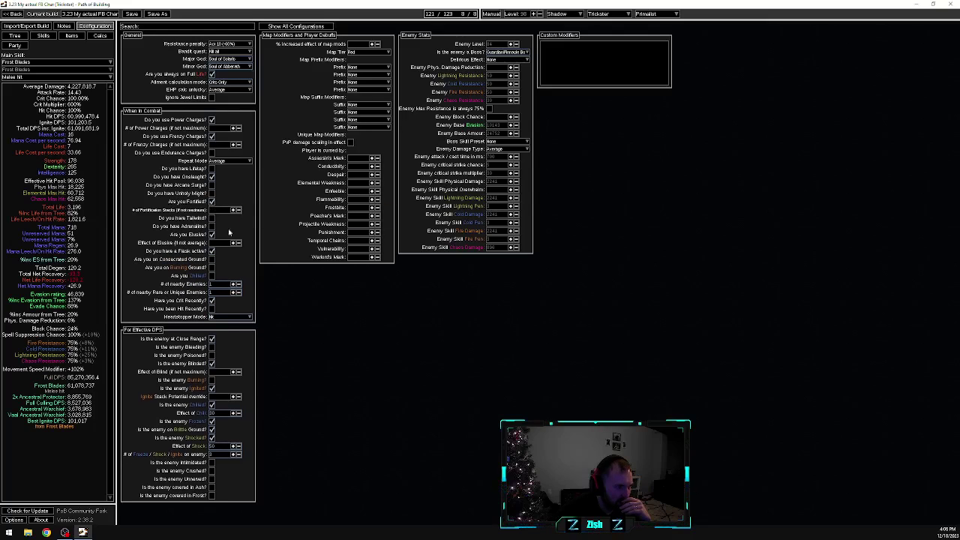
Toggle the Elusive combat condition off and back on several times to compare the build's damage and movement speed
click(213, 235)
click(212, 234)
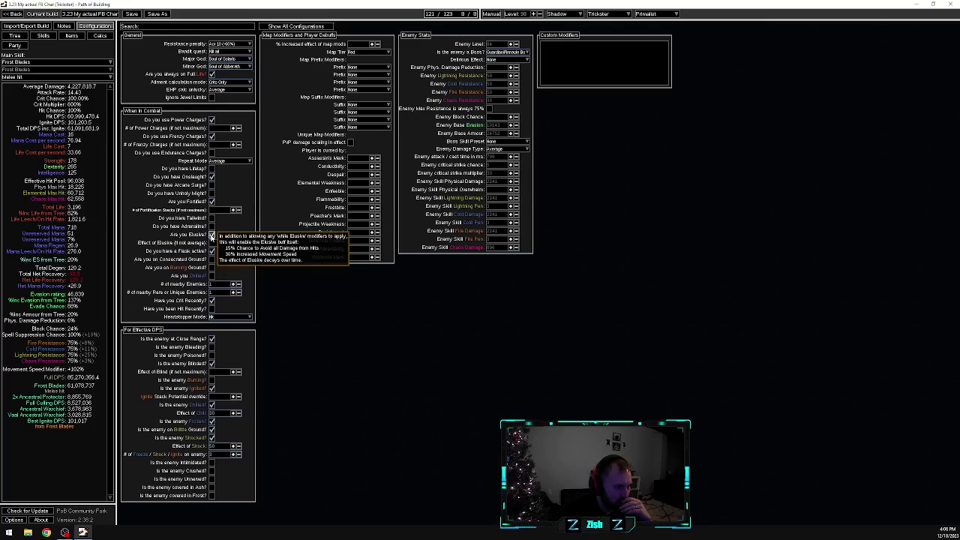
click(212, 234)
click(212, 235)
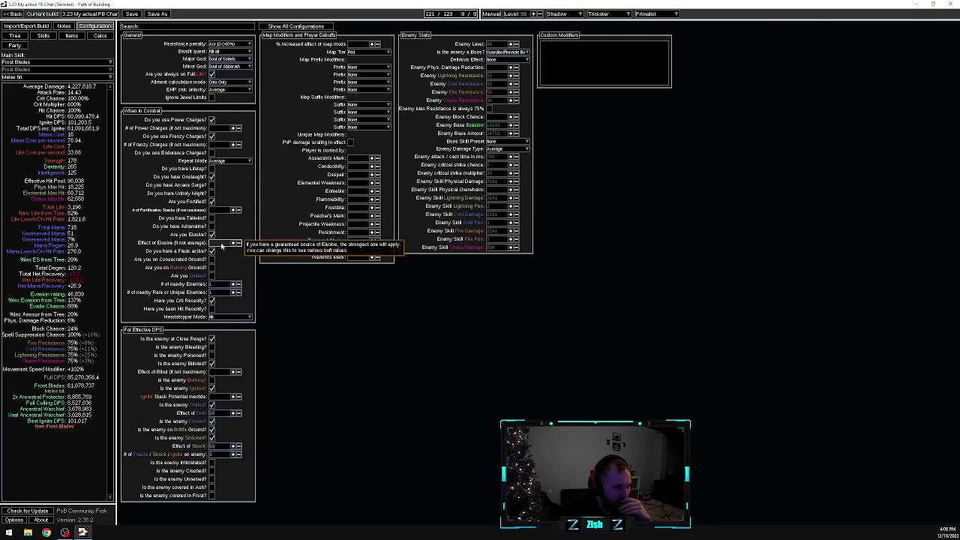
click(212, 234)
click(212, 235)
click(213, 235)
click(212, 235)
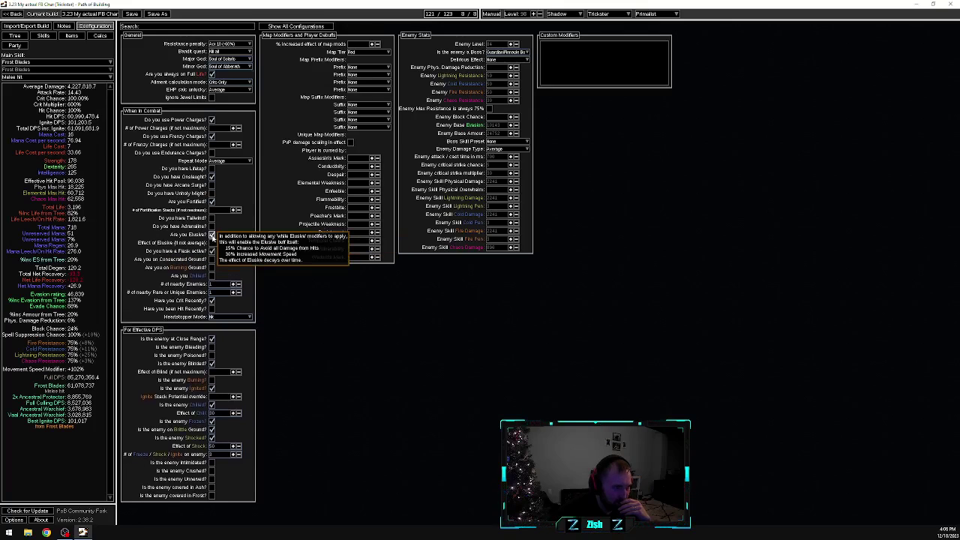
click(213, 234)
click(212, 235)
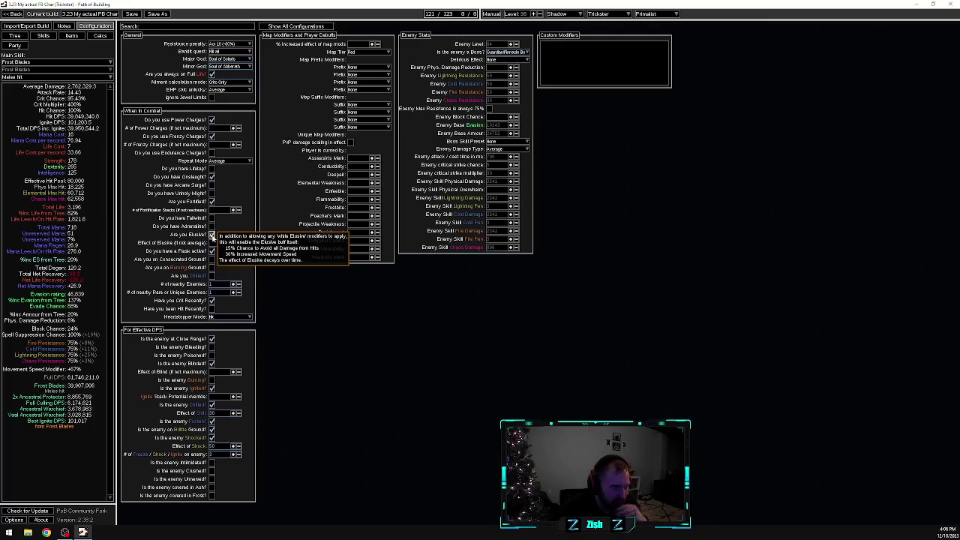
Try 220 as the effect of Elusive and clear the override again
click(220, 243)
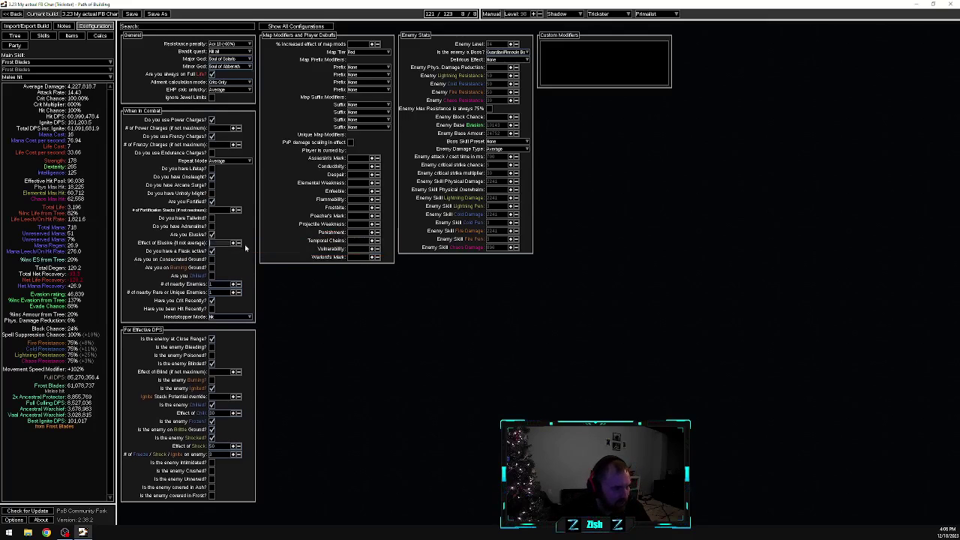
text(220)
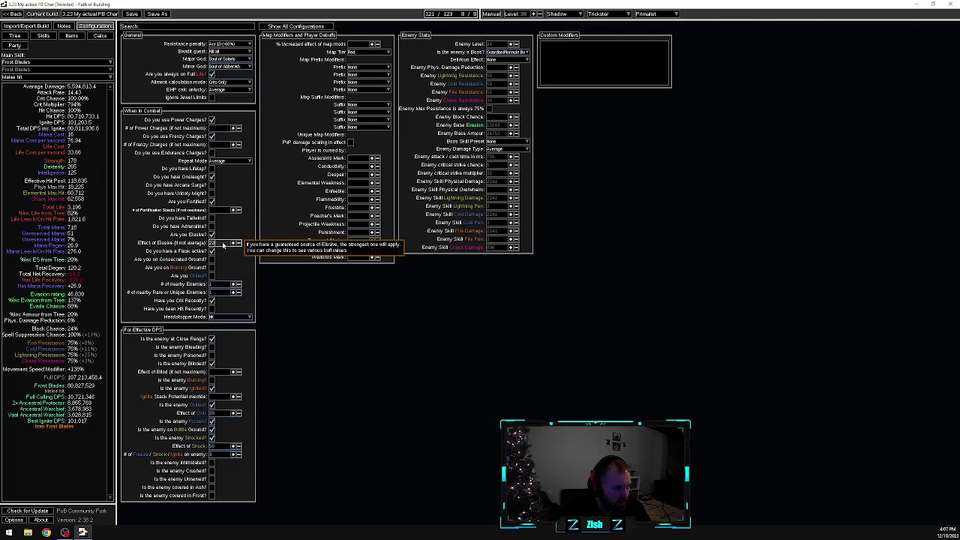
key(BackSpace)
key(BackSpace)
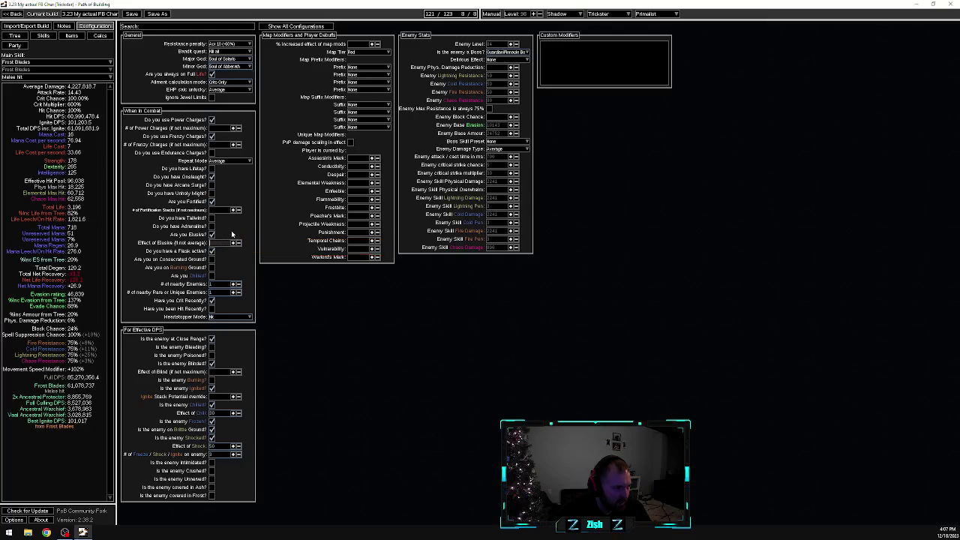
Toggle the enemy's Close Range condition off and back on to compare its effect on DPS
click(212, 339)
click(212, 339)
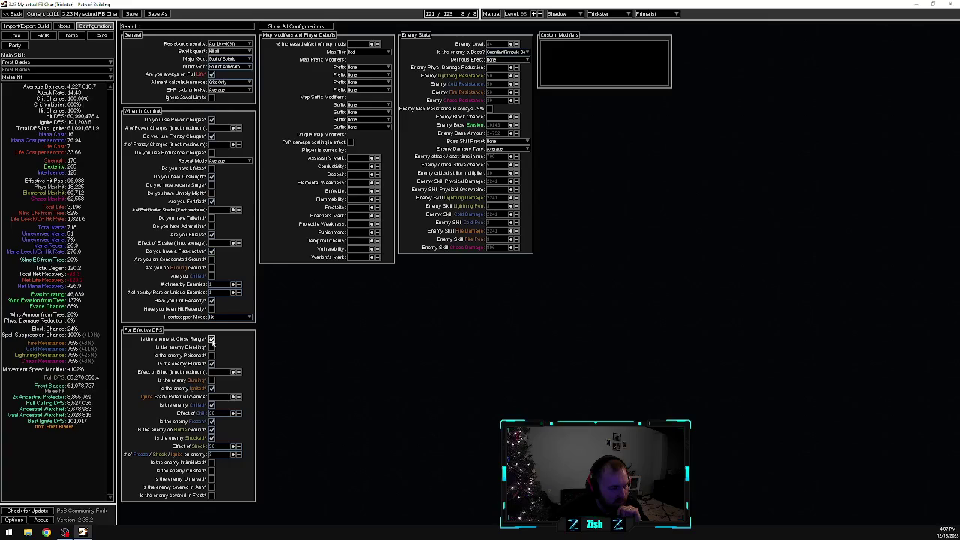
click(212, 339)
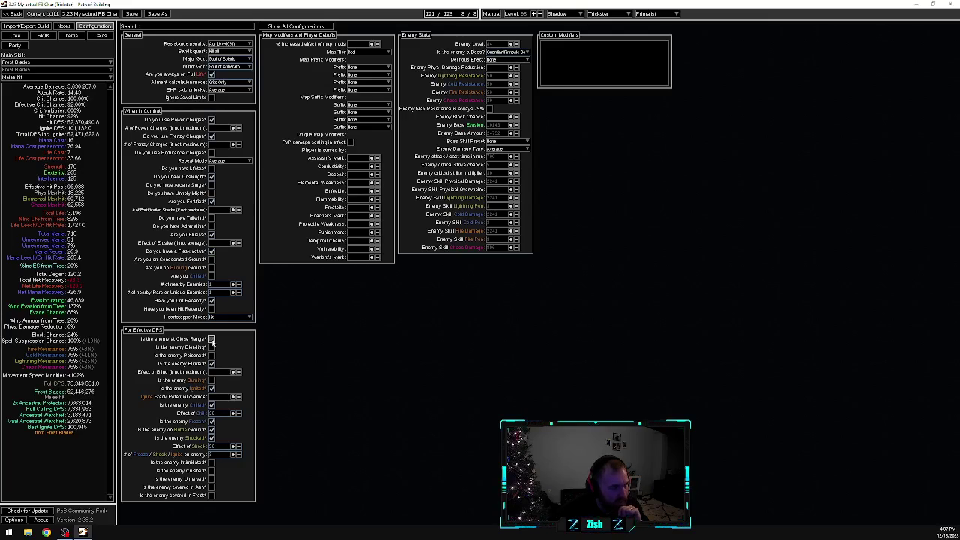
click(212, 339)
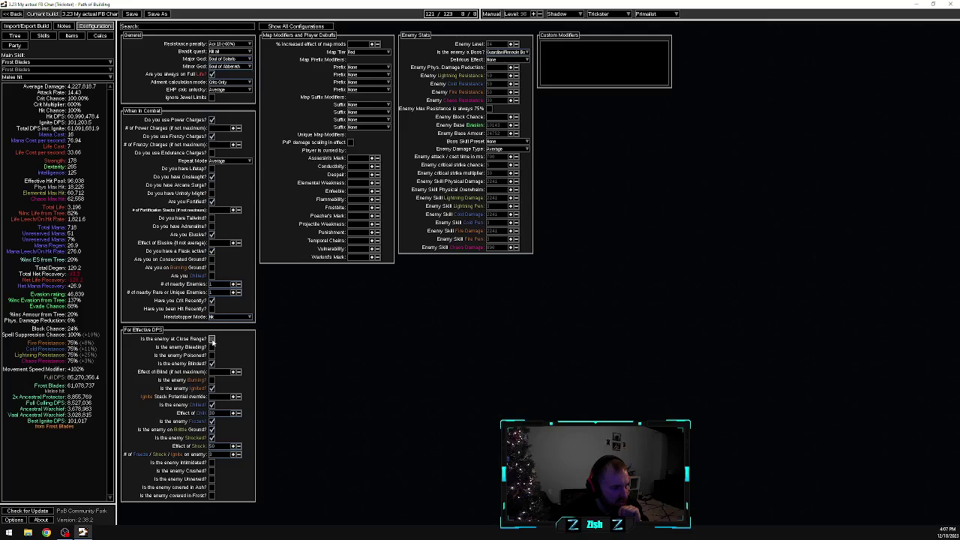
click(212, 339)
click(212, 339)
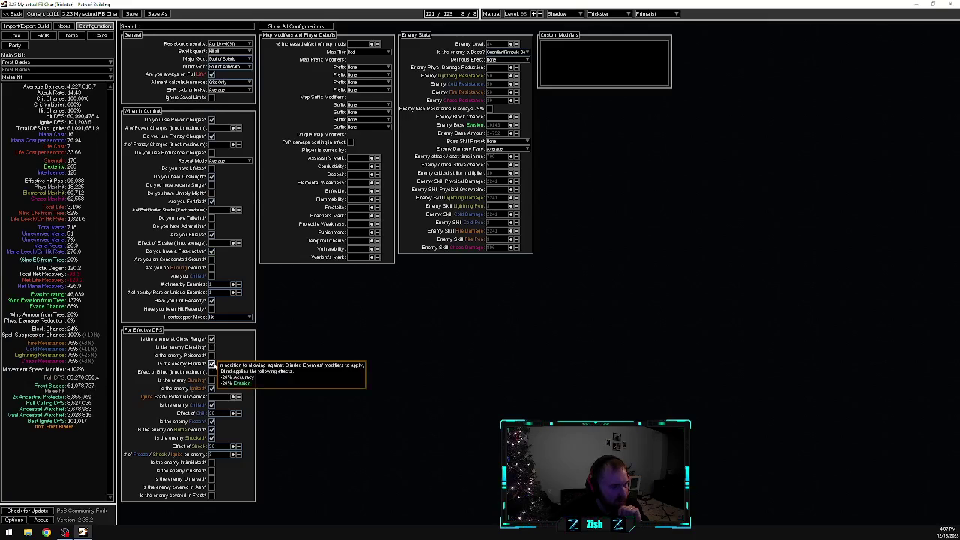
Toggle the enemy's Blinded condition off and back on to compare its effect on hit chance and damage
click(212, 365)
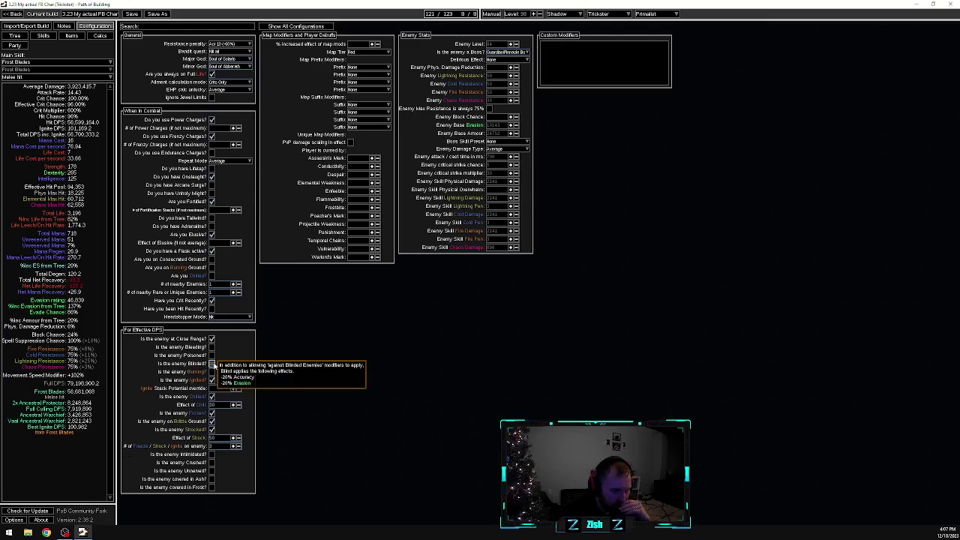
click(212, 364)
click(212, 364)
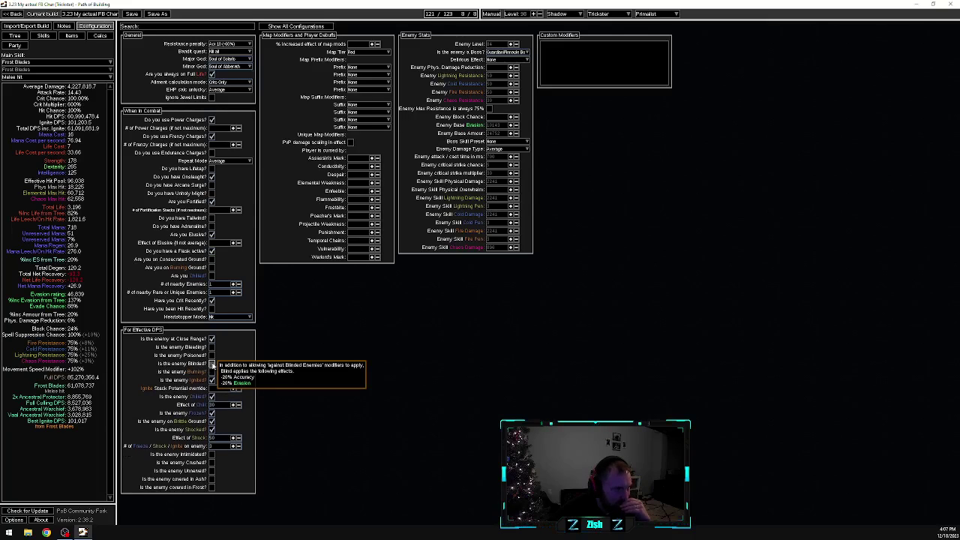
click(212, 365)
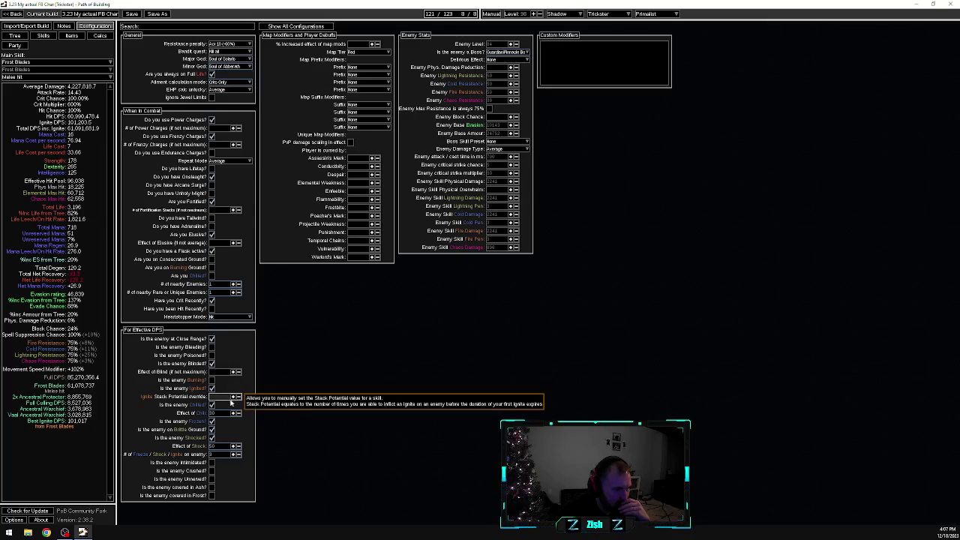
Toggle the enemy's Ignited condition off and back on to compare its effect on DPS
click(212, 388)
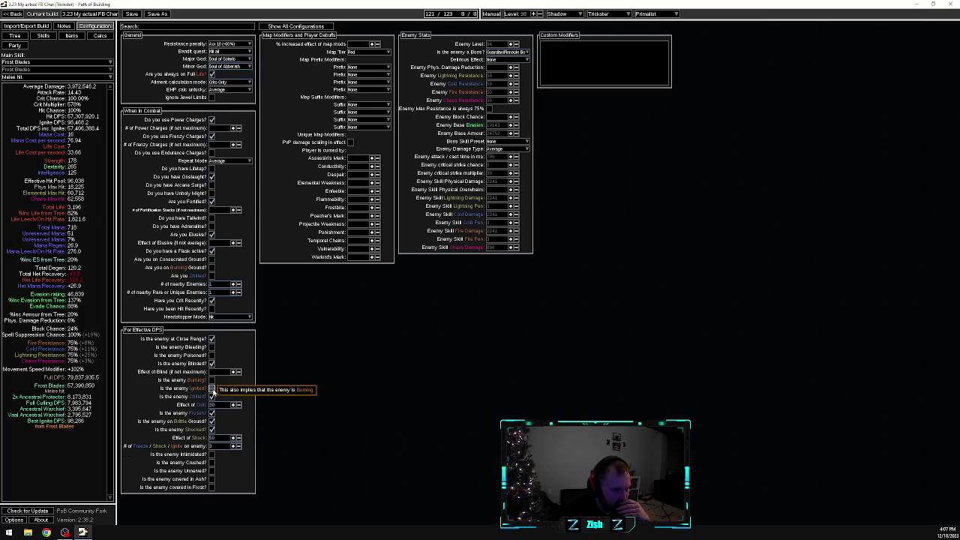
click(213, 388)
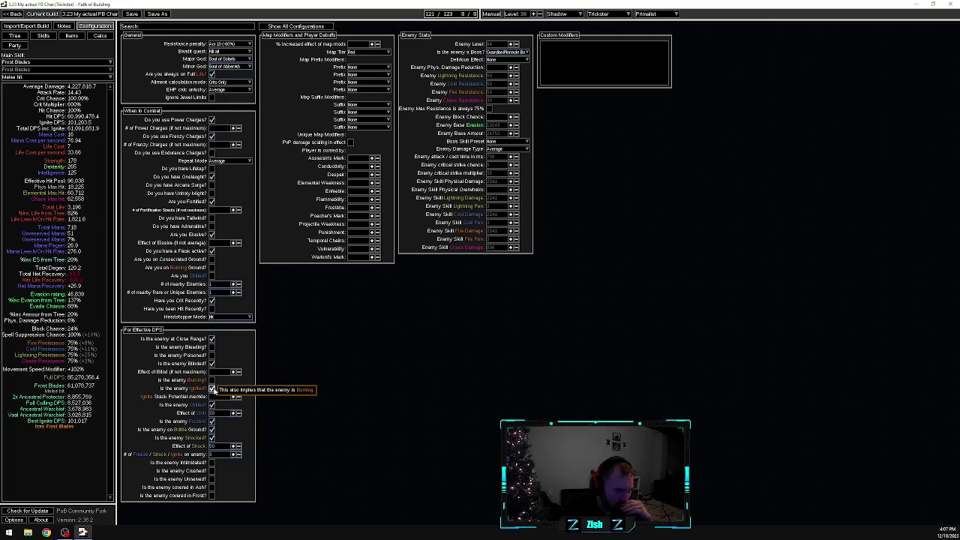
click(213, 389)
click(213, 389)
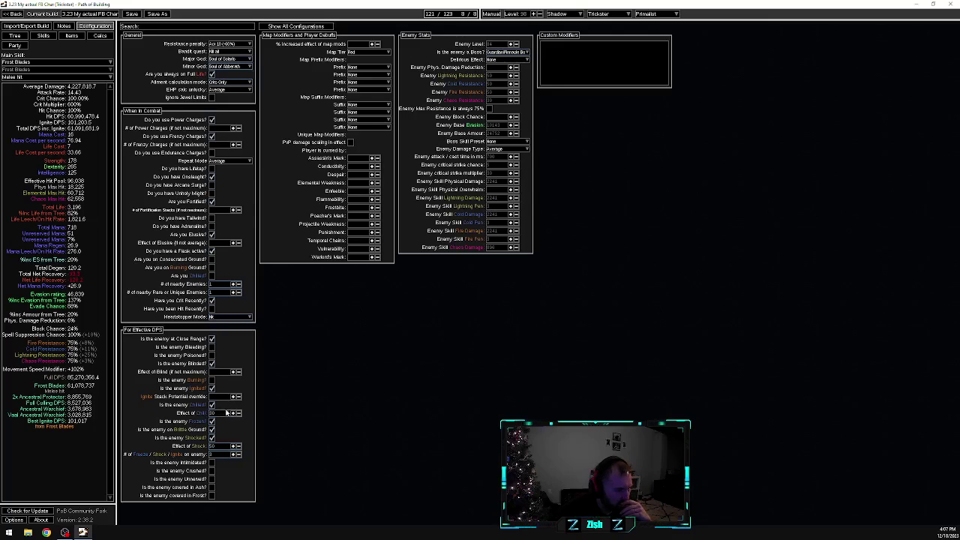
Set the effect of Chill on the enemy to 30
double_click(218, 413)
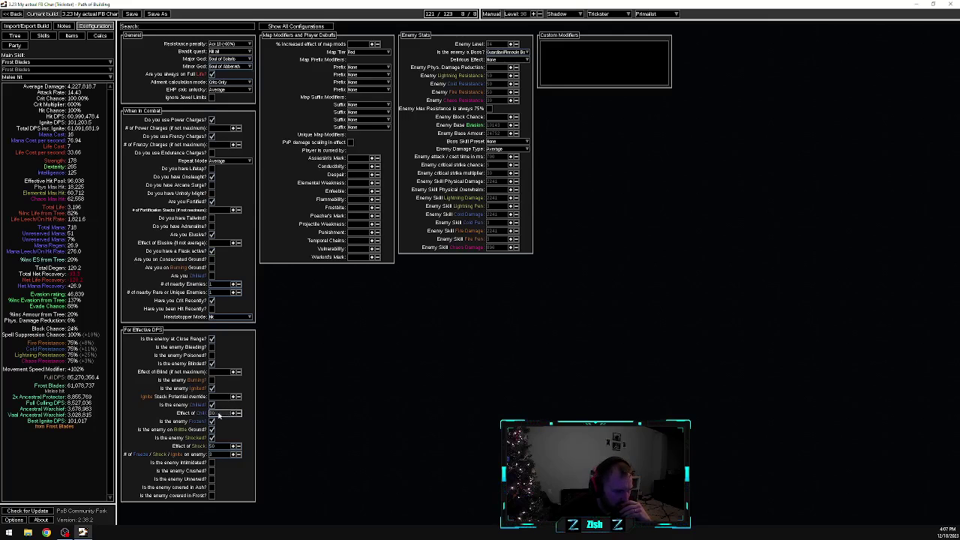
text(30)
Toggle the enemy's Frozen and Brittle Ground conditions off and back on to compare their effect on DPS
click(213, 422)
click(213, 422)
click(213, 422)
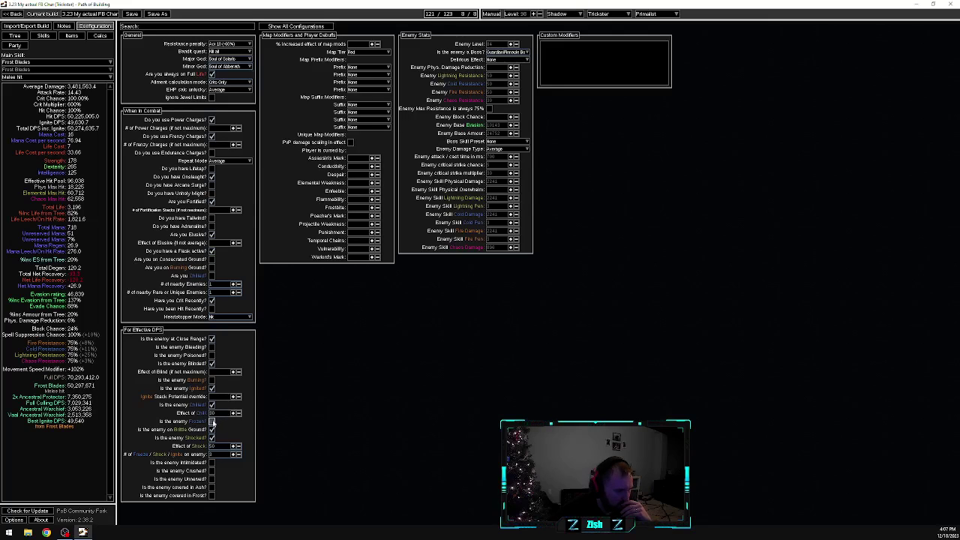
click(213, 422)
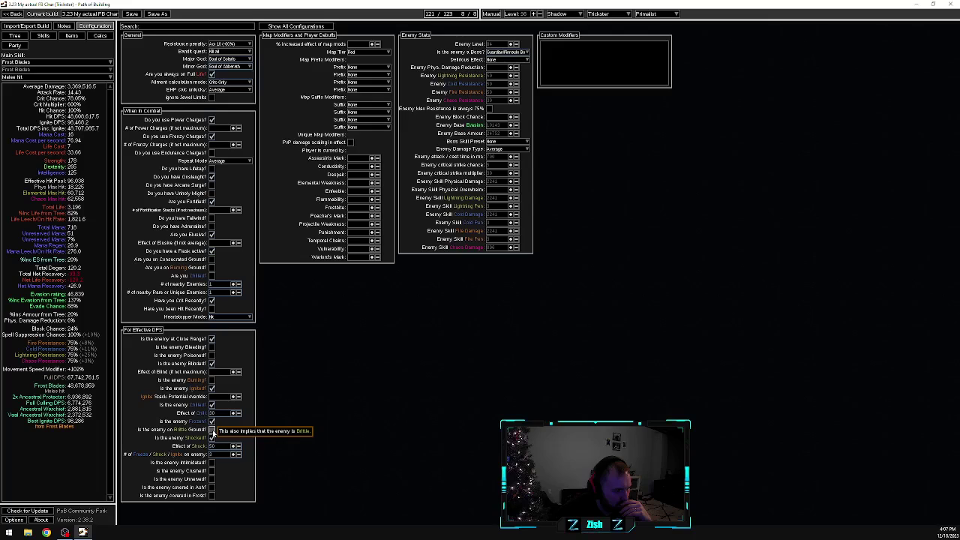
click(212, 431)
click(212, 431)
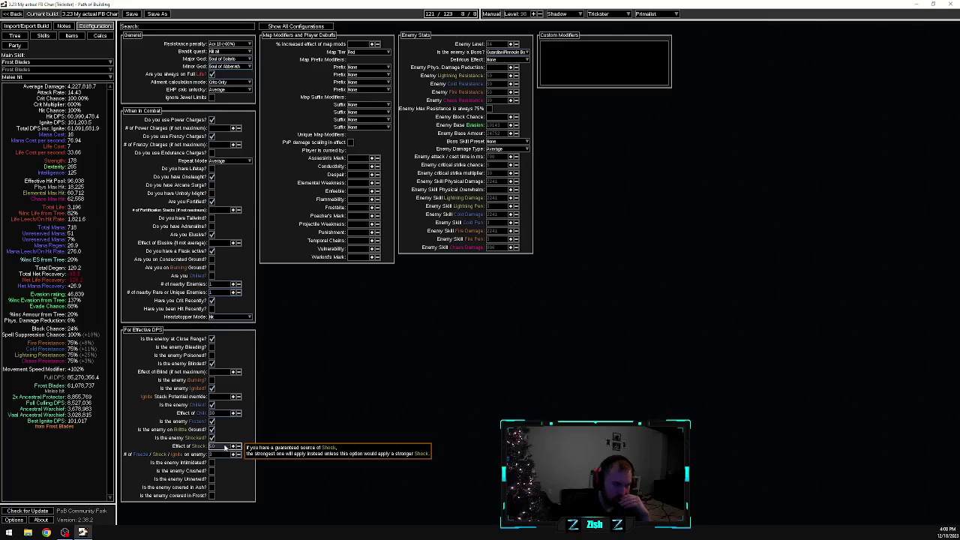
Examine the allocated jewel sockets on the passive tree and return to the build's configuration options
click(15, 36)
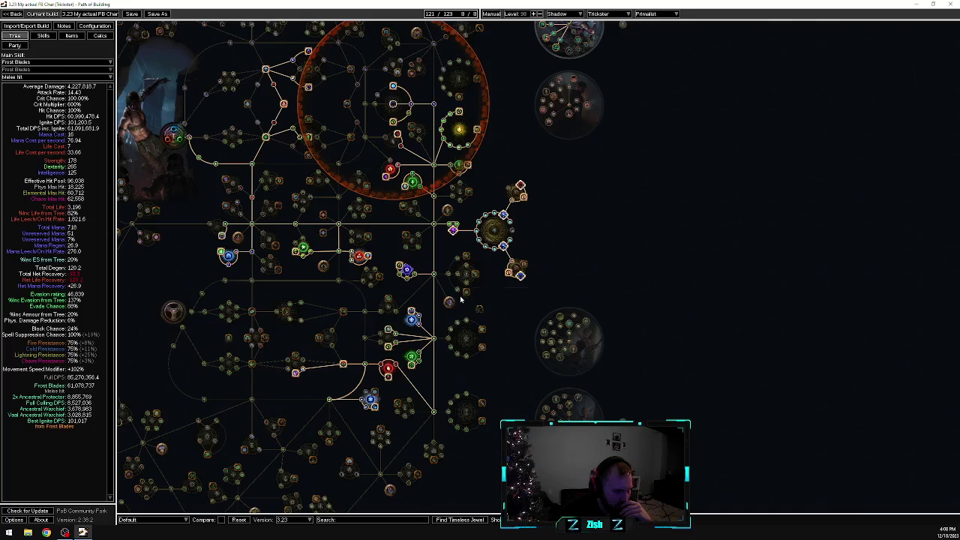
mouse_move(411, 320)
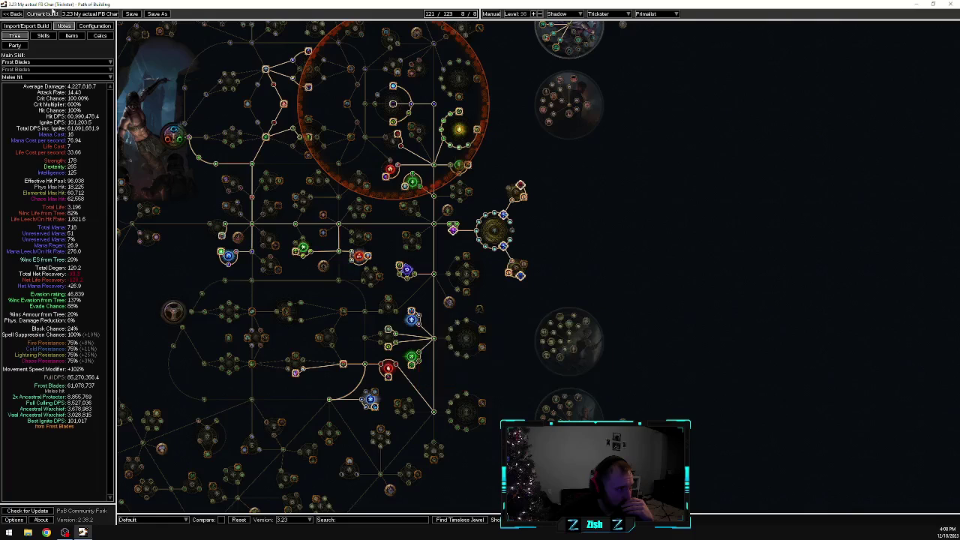
click(94, 26)
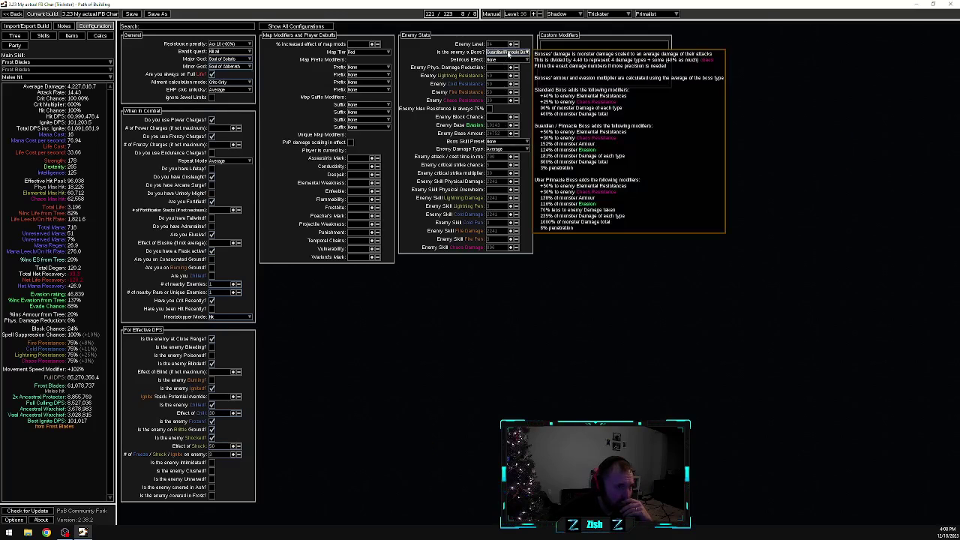
Compare the build's DPS with the enemy boss type set to No and Uber Pinnacle Boss, and restore Guardian/Pinnacle Boss
click(507, 53)
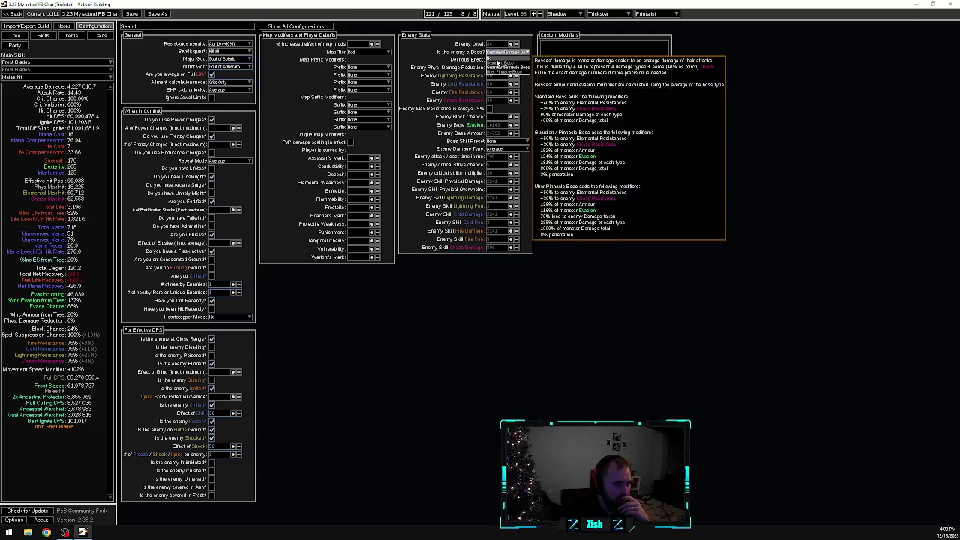
click(501, 57)
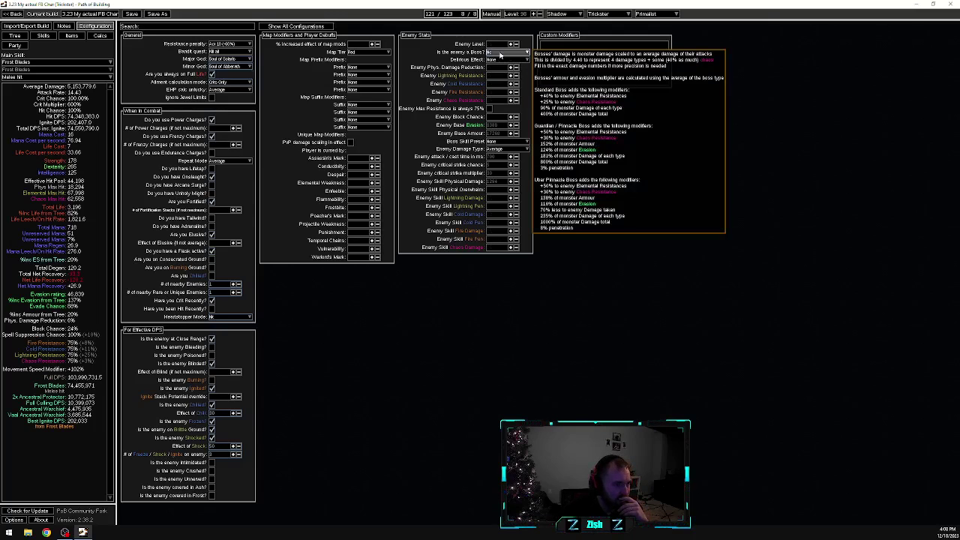
click(501, 51)
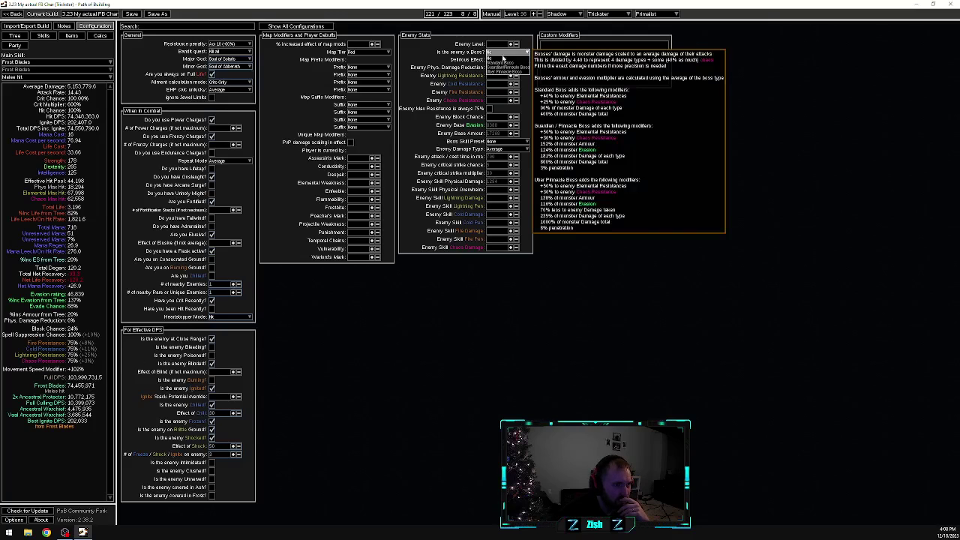
click(501, 72)
click(501, 52)
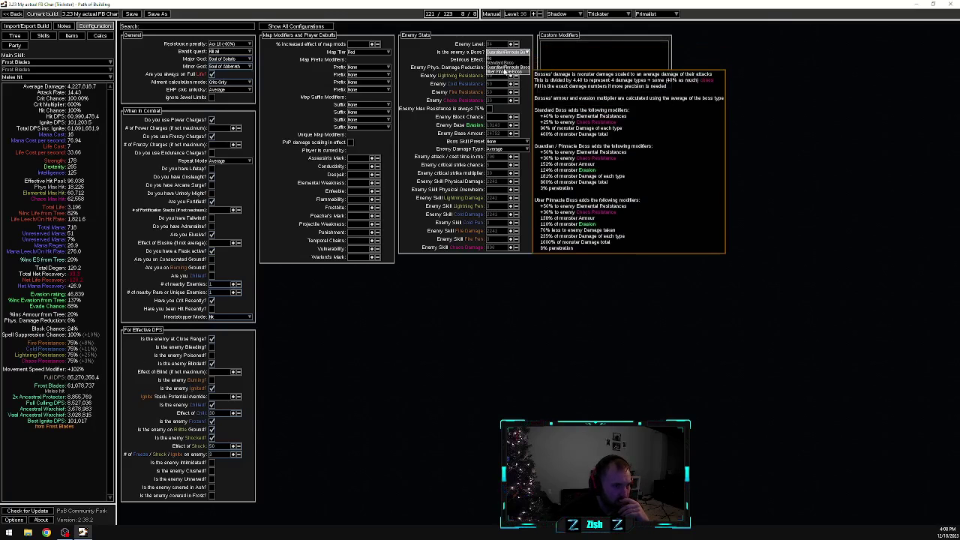
click(504, 72)
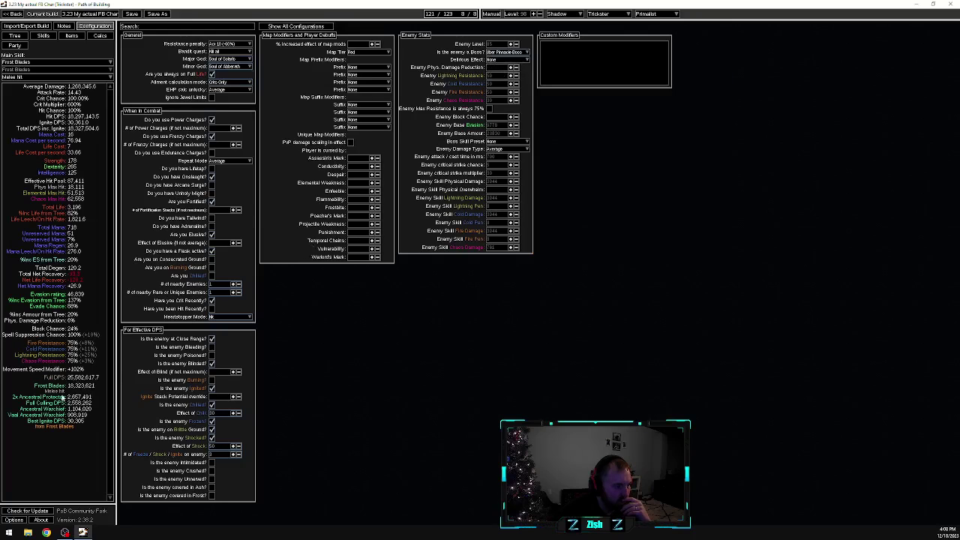
click(501, 52)
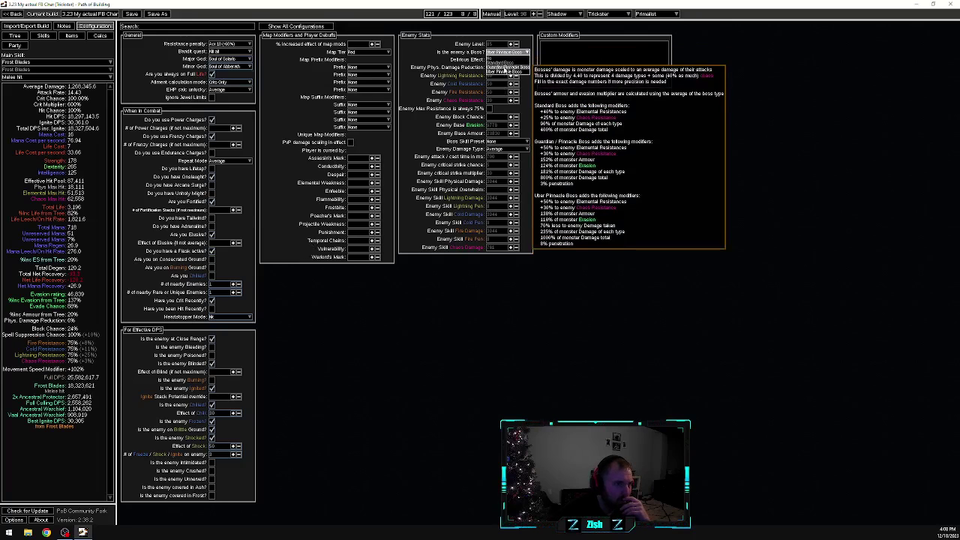
click(507, 67)
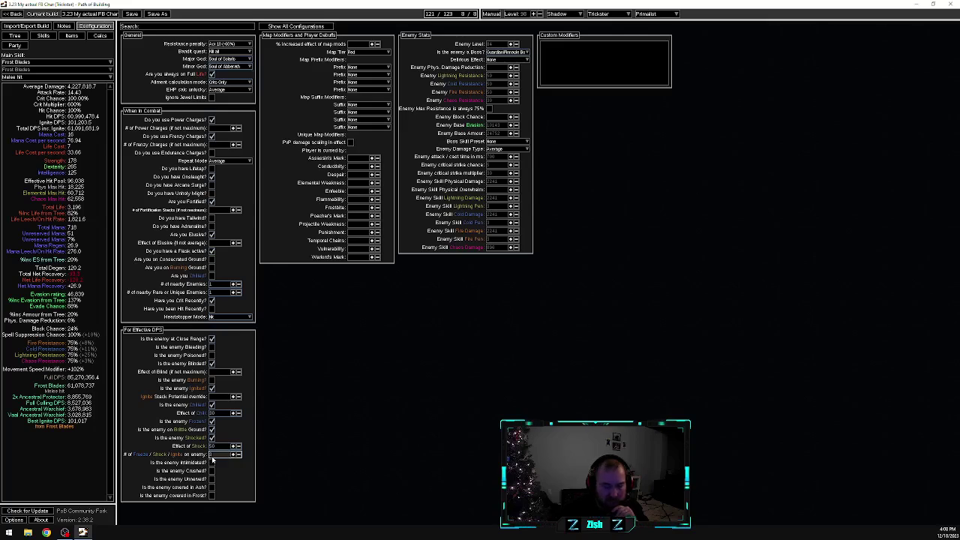
Compare the DPS with the enemy's Freeze/Shock/Ignite count lowered and with the enemy Intimidated, restoring both settings
click(238, 455)
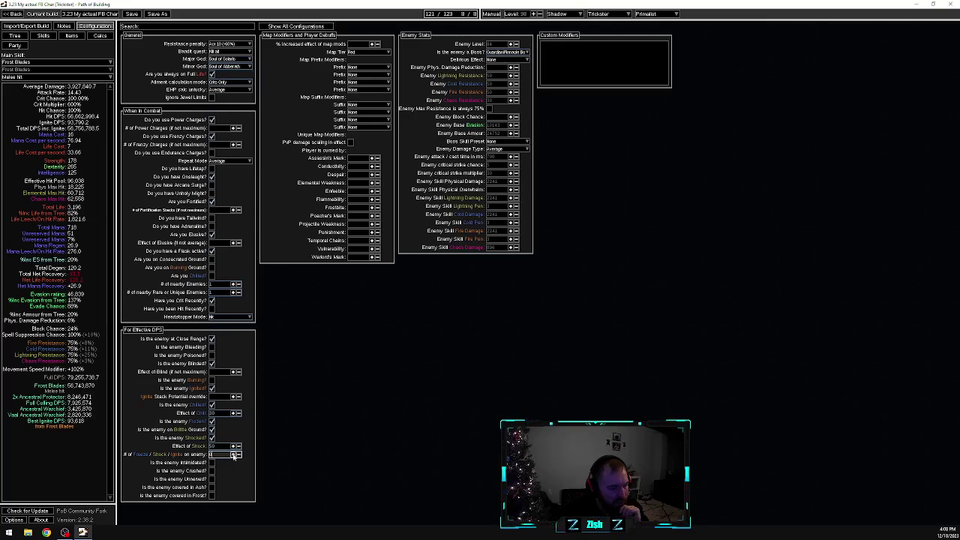
click(233, 456)
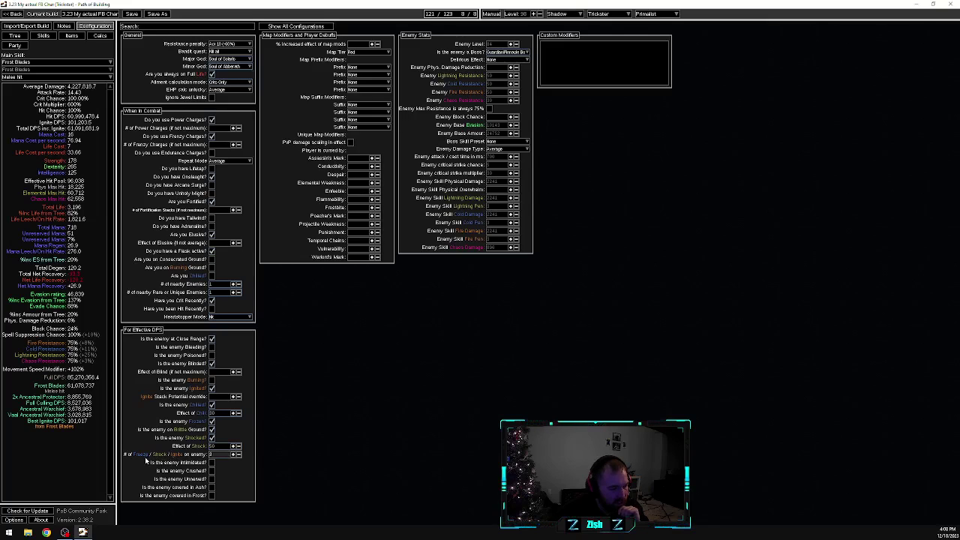
click(233, 455)
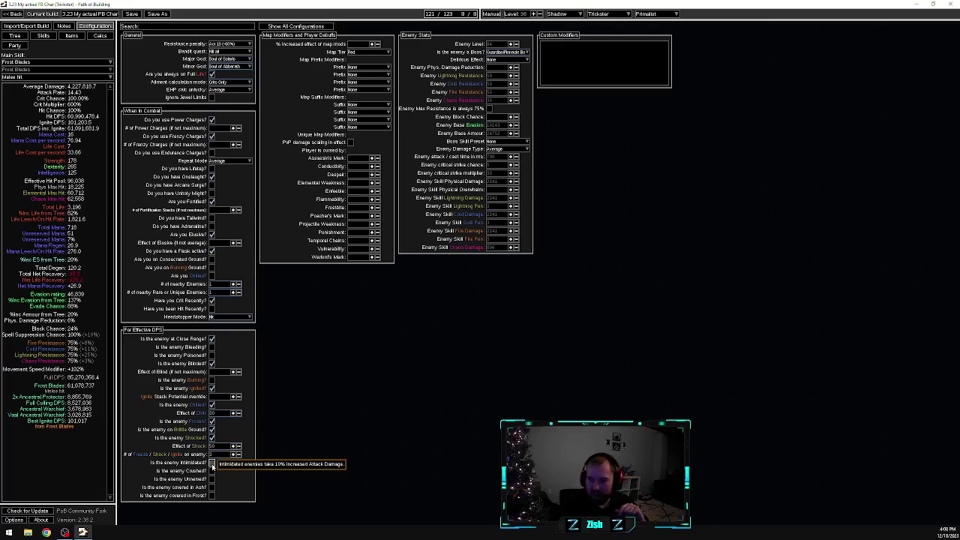
click(213, 464)
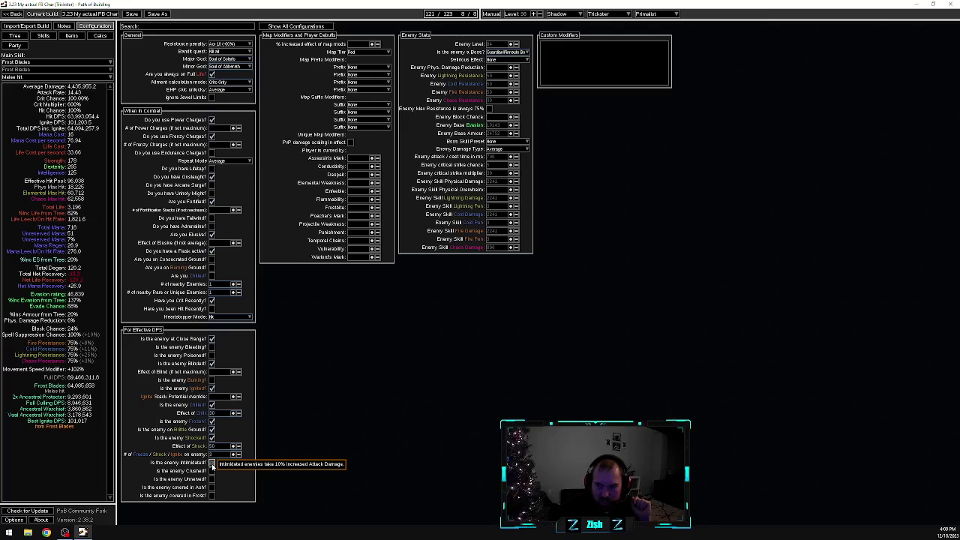
click(212, 463)
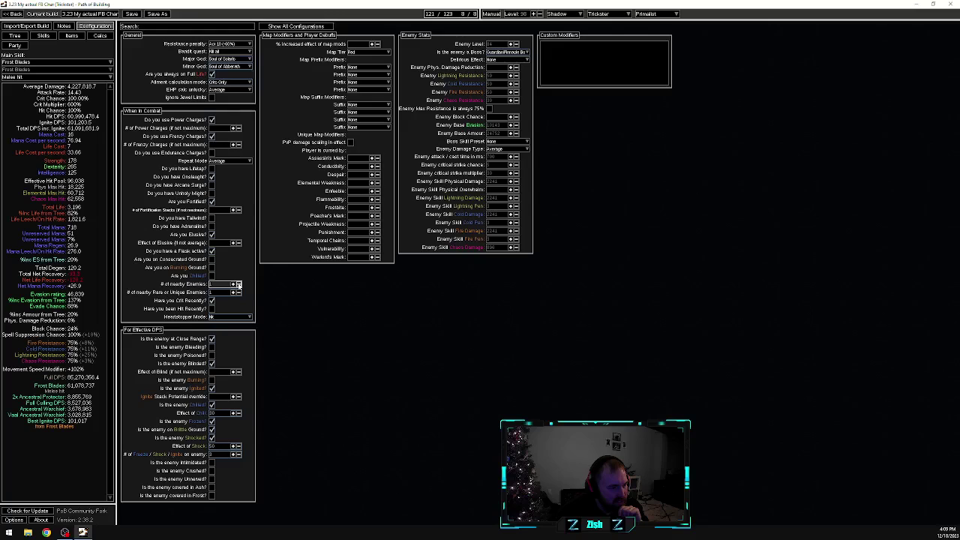
Compare the build with 0 and 2 nearby rare or unique enemies, check the Forbidden Flesh jewel on the passive tree, and restore the count to 1
click(234, 292)
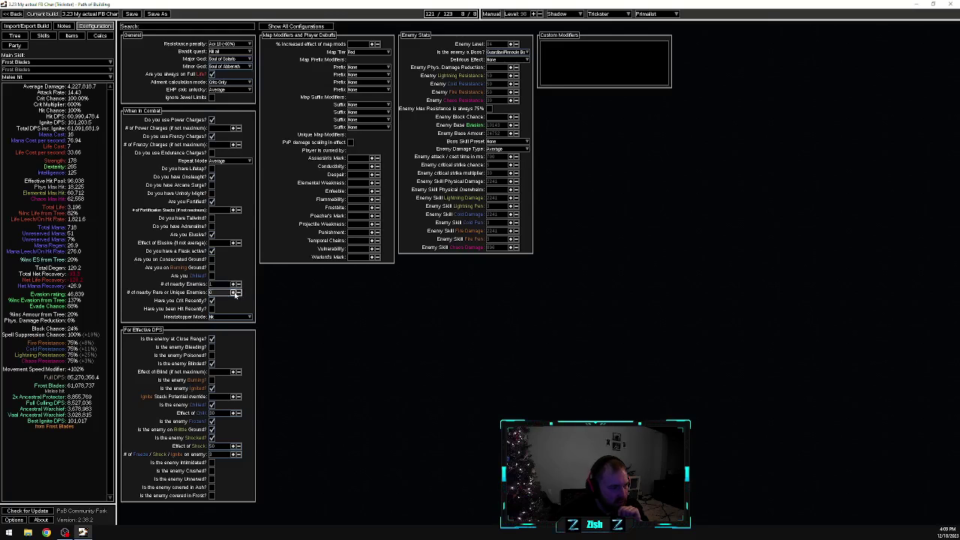
click(15, 35)
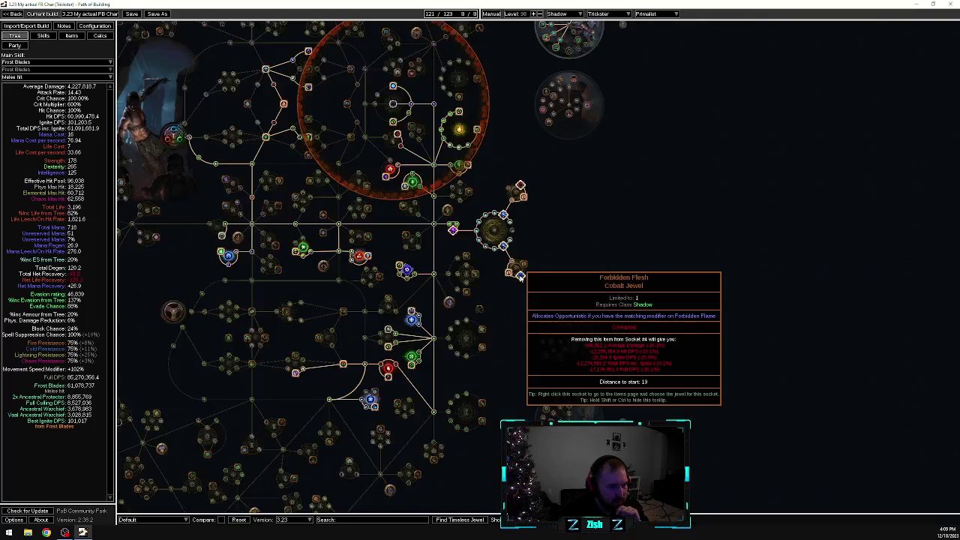
click(94, 25)
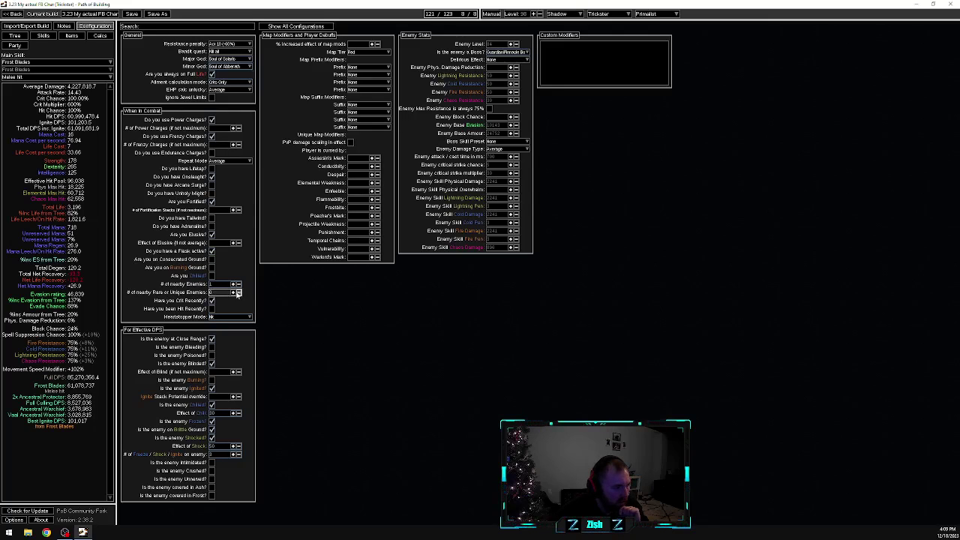
click(237, 293)
click(237, 294)
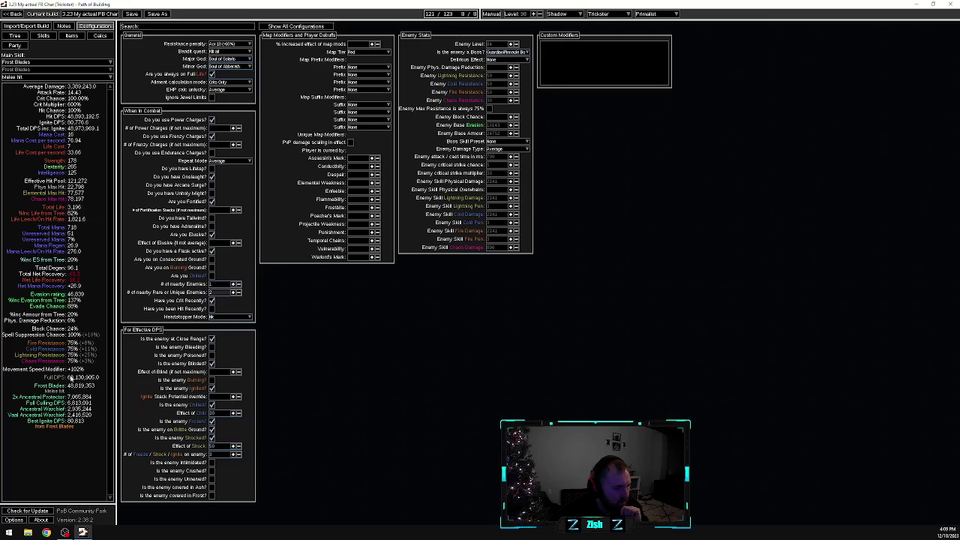
click(232, 291)
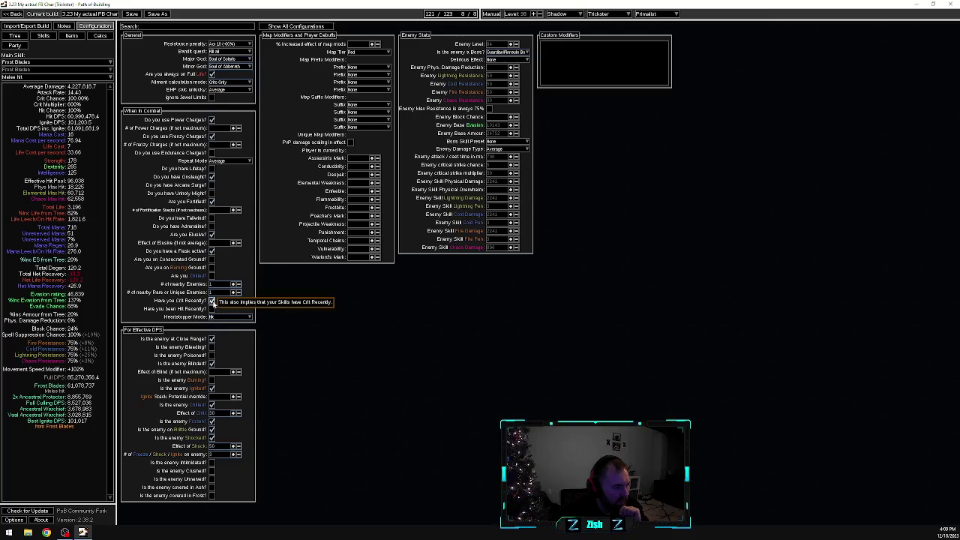
Toggle the recent critical strike condition off and back on, checking the Foul Thirst abyss jewel, to compare its effect on DPS
click(212, 300)
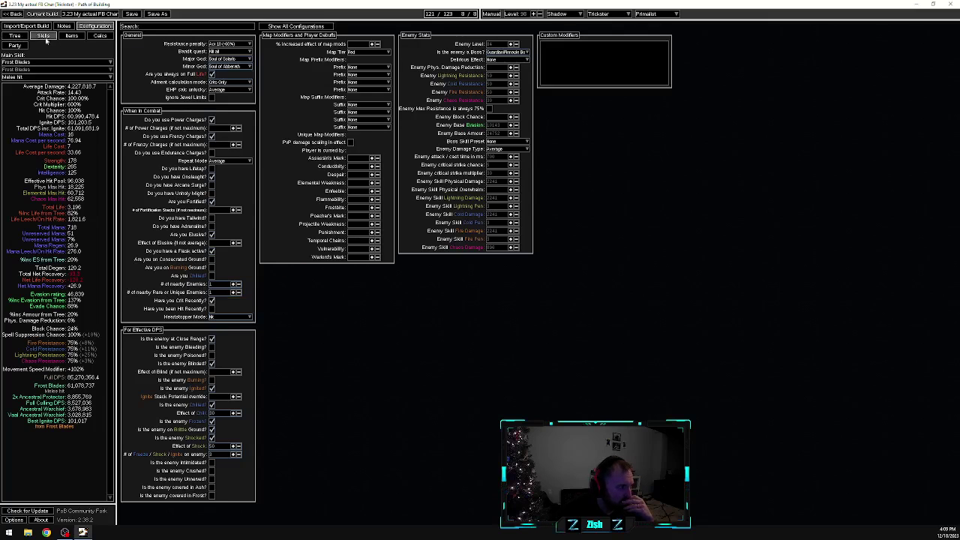
click(72, 36)
mouse_move(182, 145)
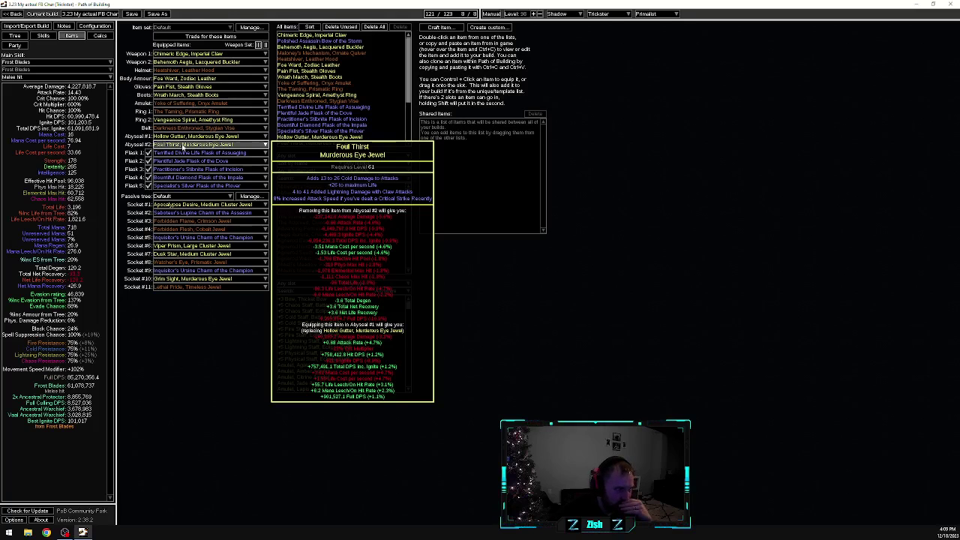
key(ctrl+5)
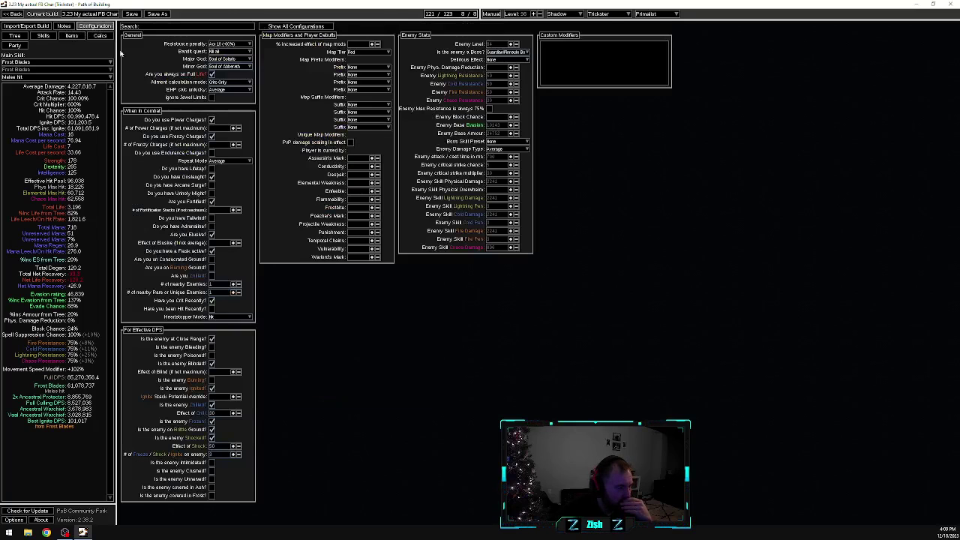
click(211, 300)
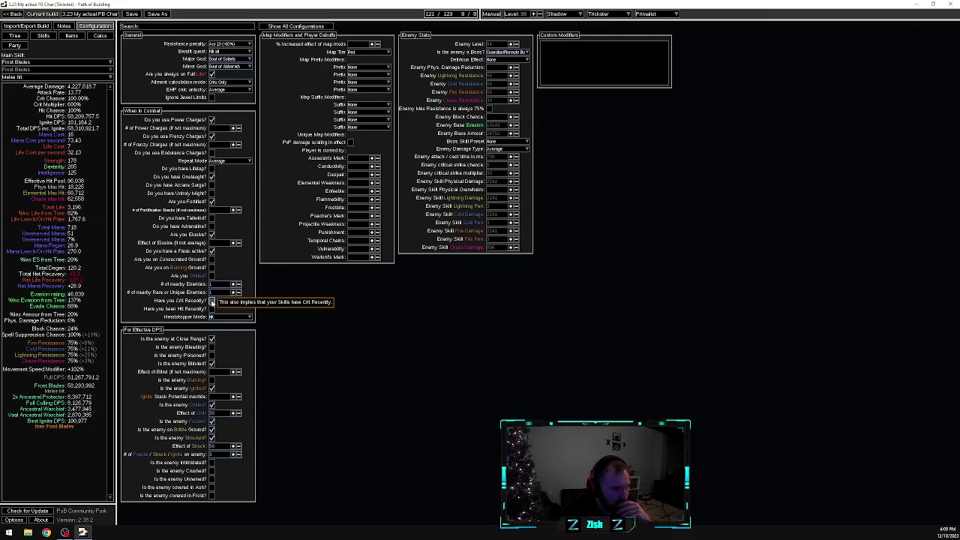
click(212, 301)
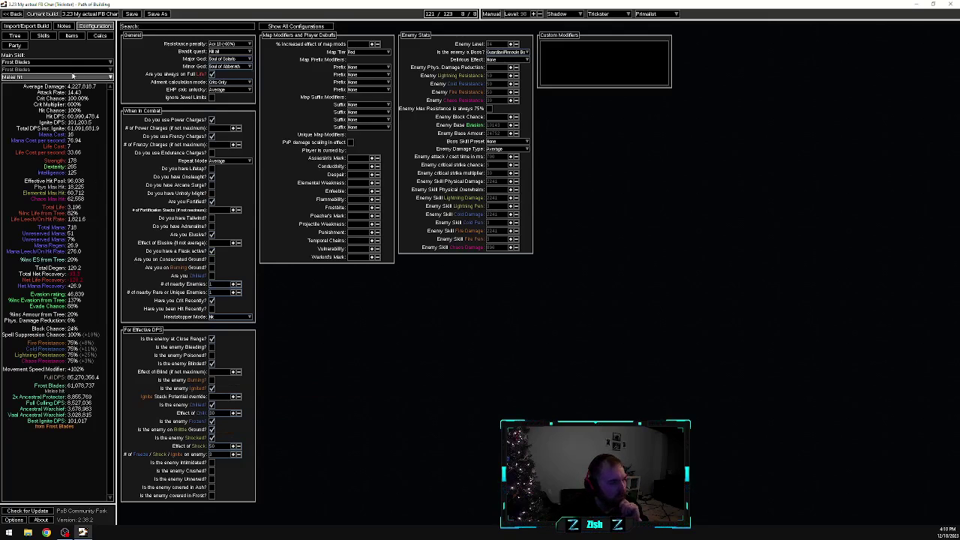
Toggle Full DPS inclusion off and back on for the Frost Blades group and the Ancestral Protector totem group to compare their contributions
click(43, 35)
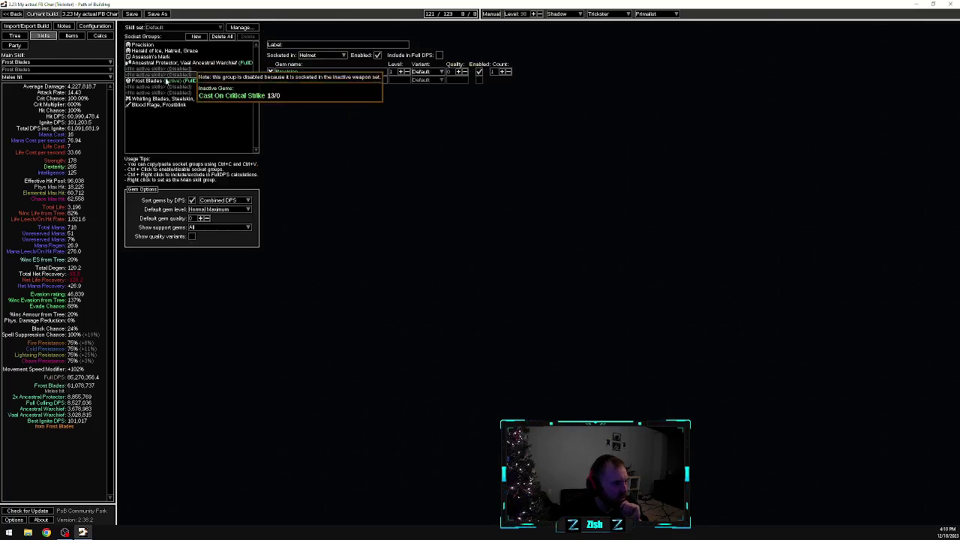
click(167, 81)
click(438, 56)
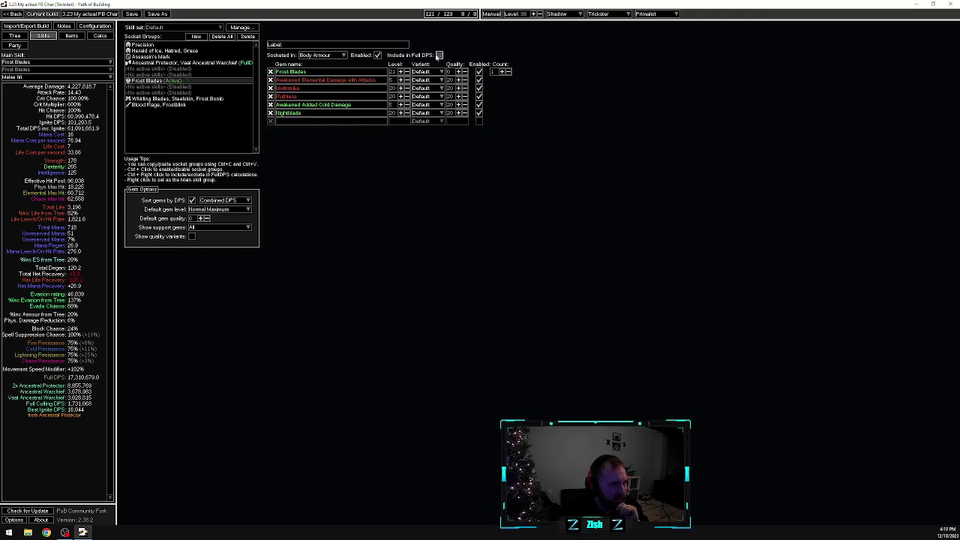
click(439, 56)
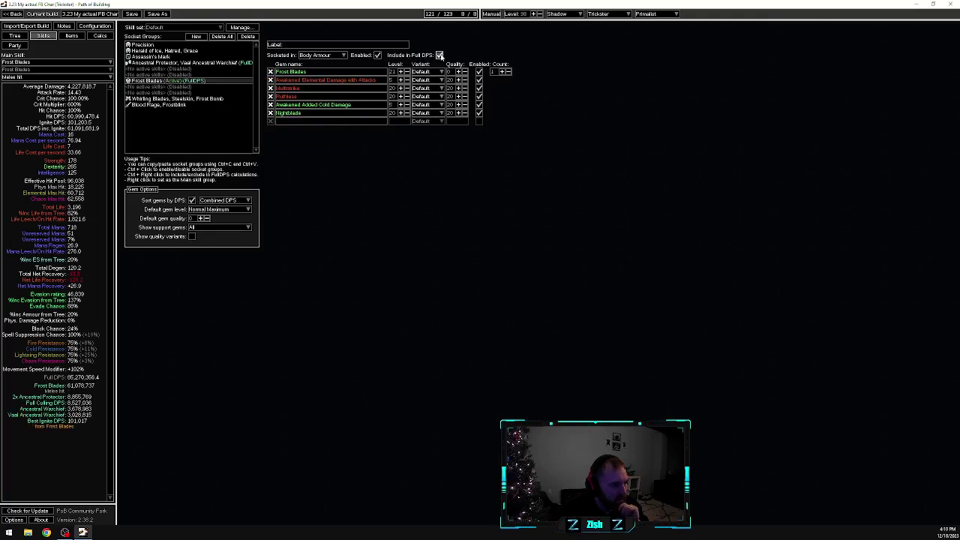
click(156, 63)
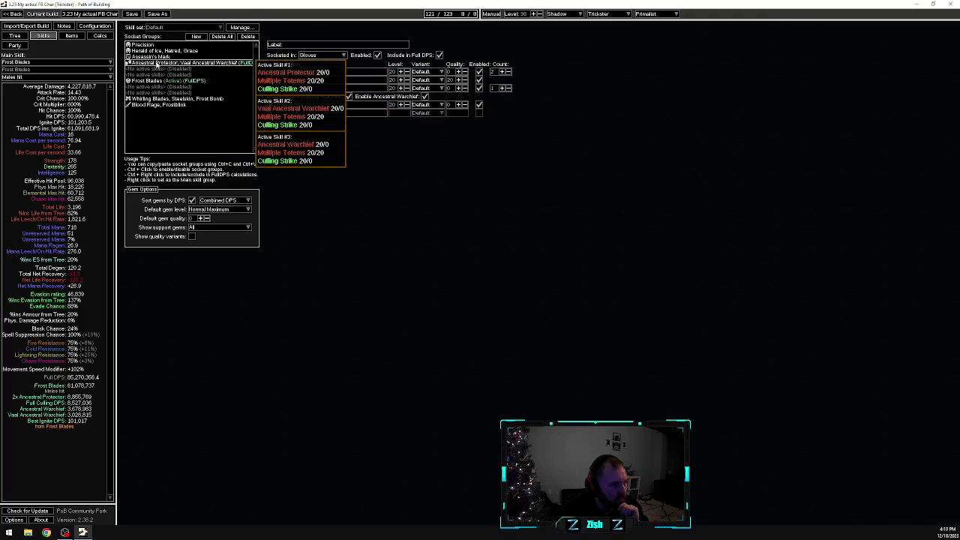
click(439, 55)
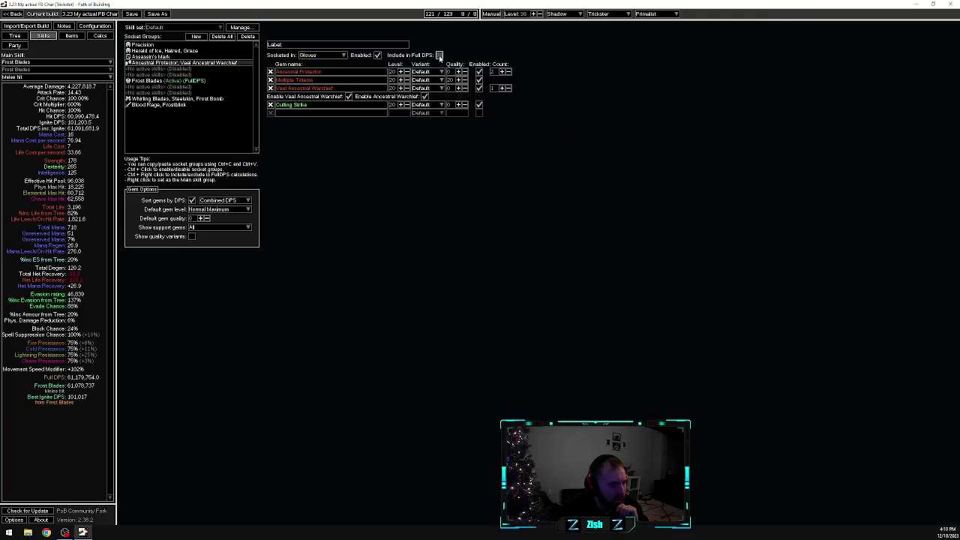
click(439, 56)
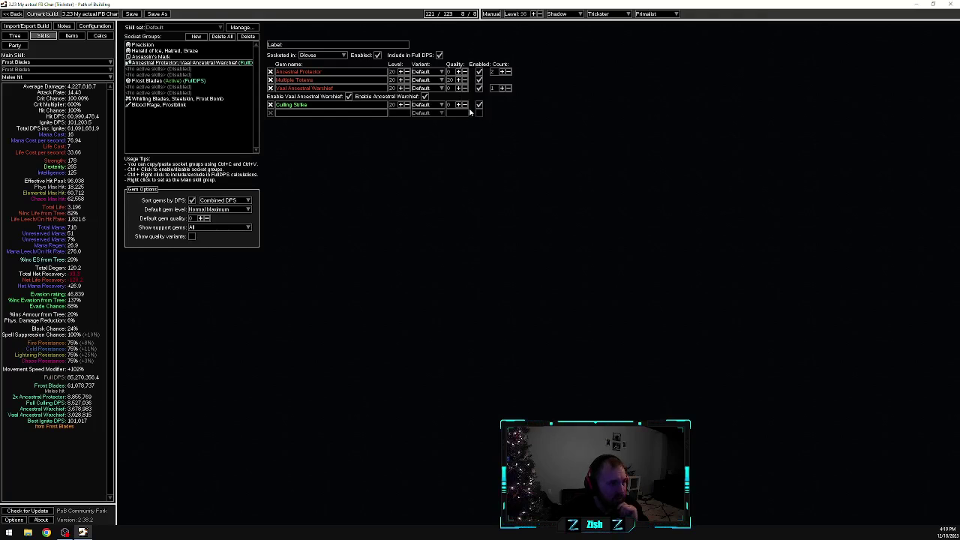
Compare the DPS with an Ancestral Protector count of 1 and with both Warchief skills disabled, restoring the count of 2 and both skills
click(506, 72)
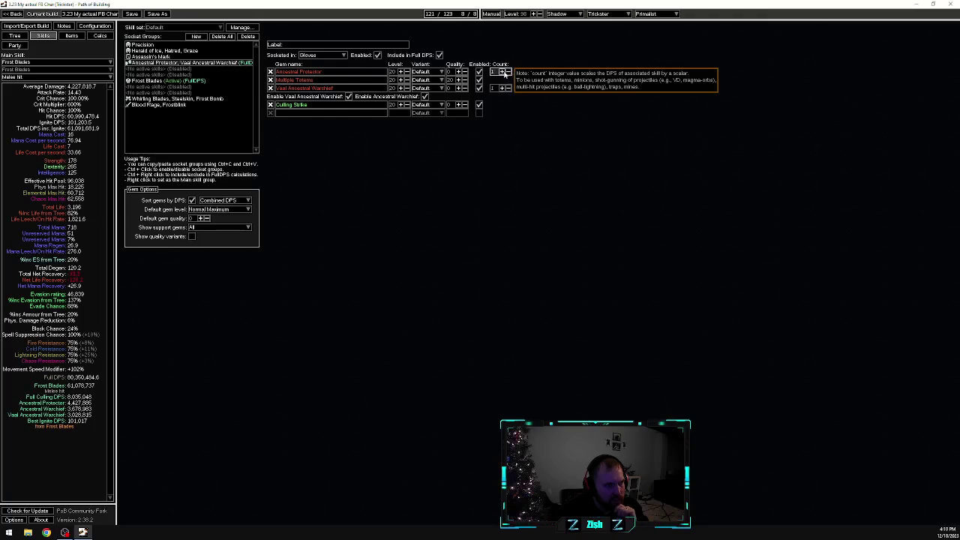
click(348, 96)
click(349, 97)
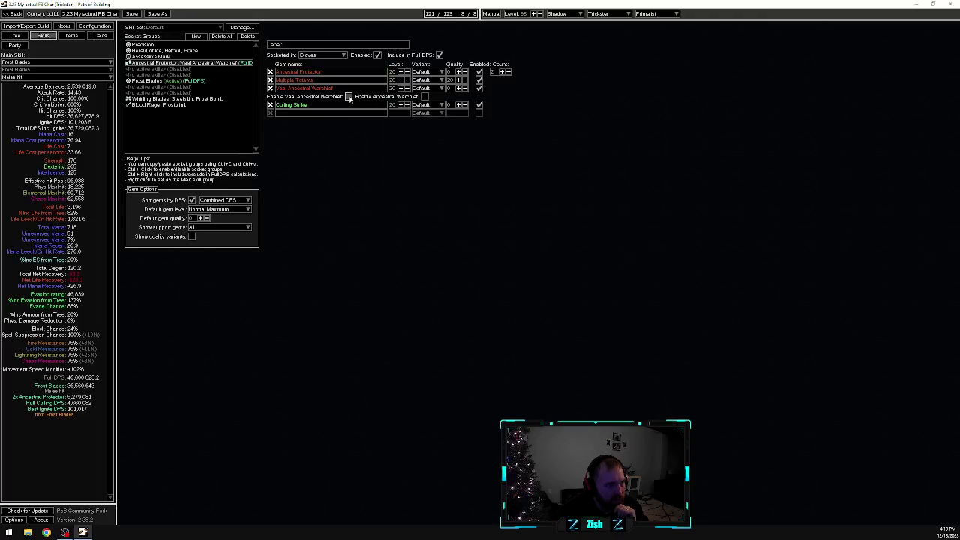
click(424, 96)
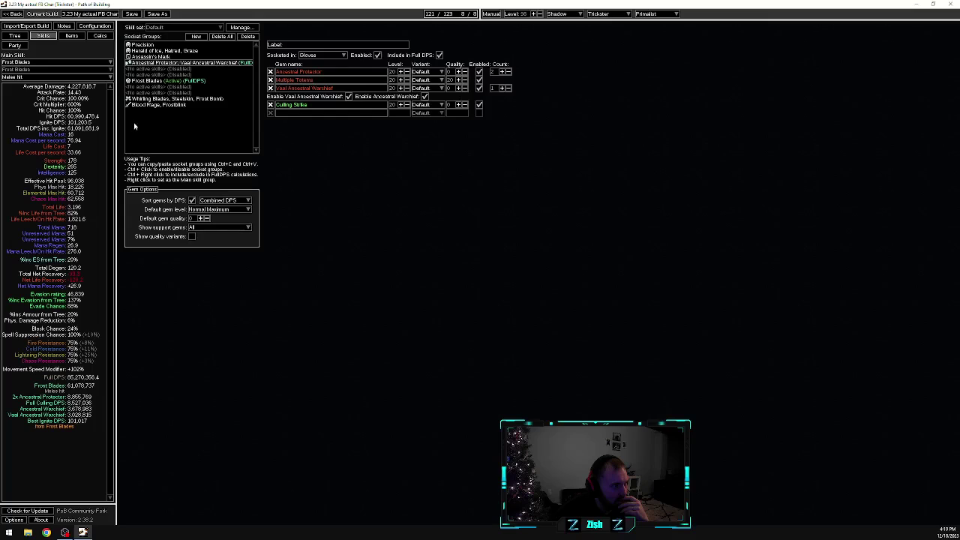
Turn off the use of Frenzy Charges and Power Charges in the build's combat configuration
click(94, 26)
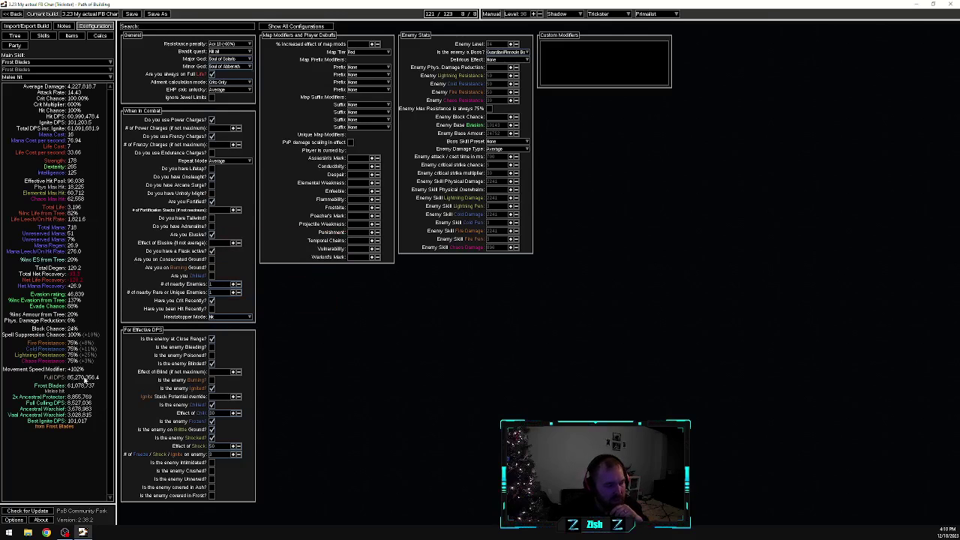
click(212, 135)
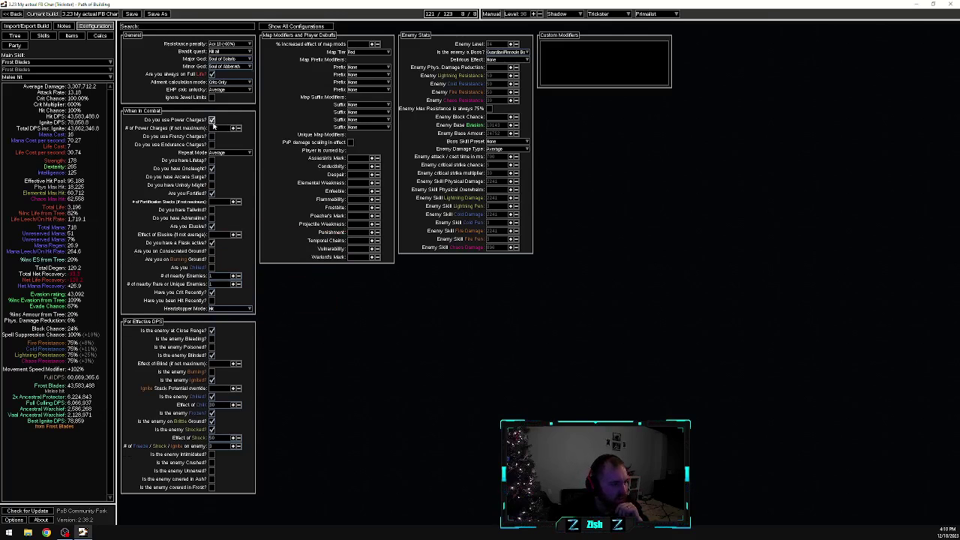
click(212, 121)
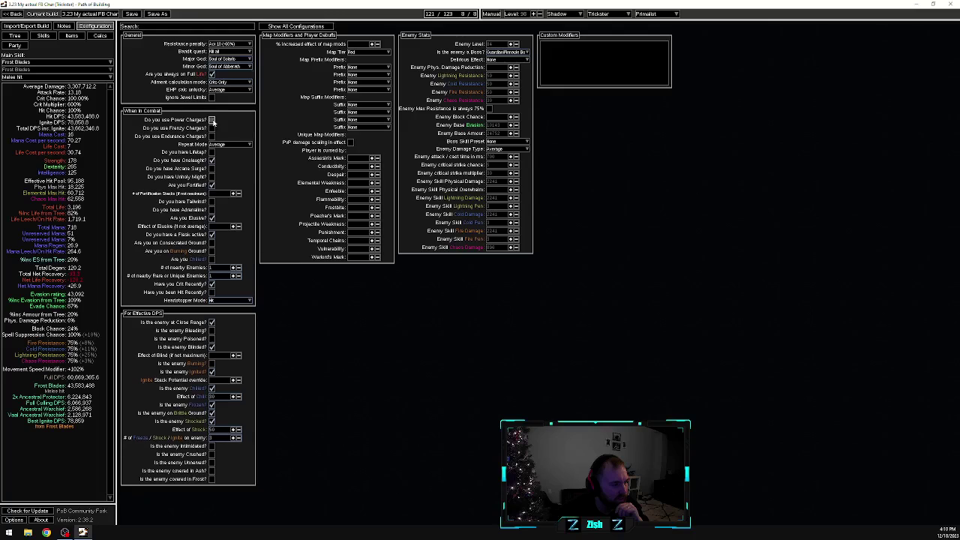
Exclude the Ancestral Protector and Vaal Ancestral Warchief group from Full DPS
click(43, 36)
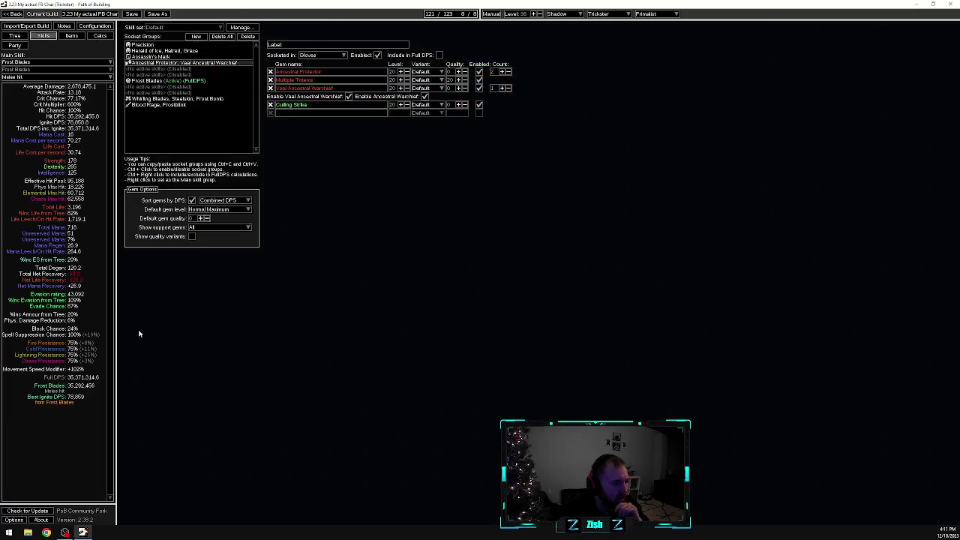
click(439, 55)
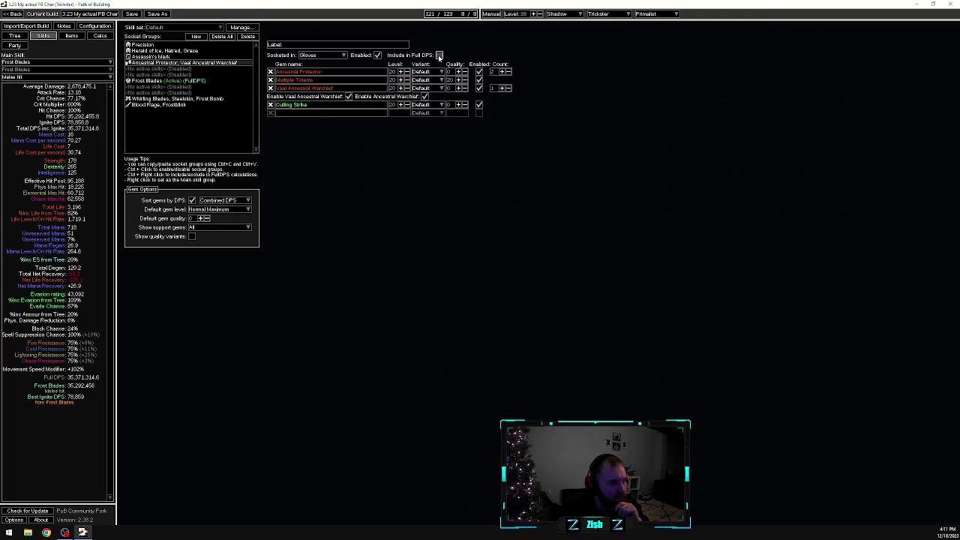